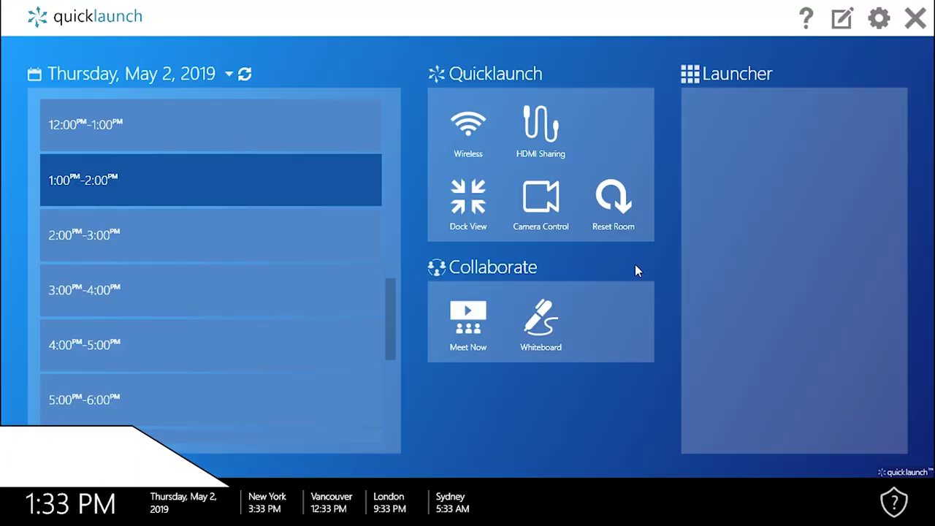
- Unlock administrator access with Ctrl+Alt+S from the full-screen launcher
key("ctrl+alt+s")
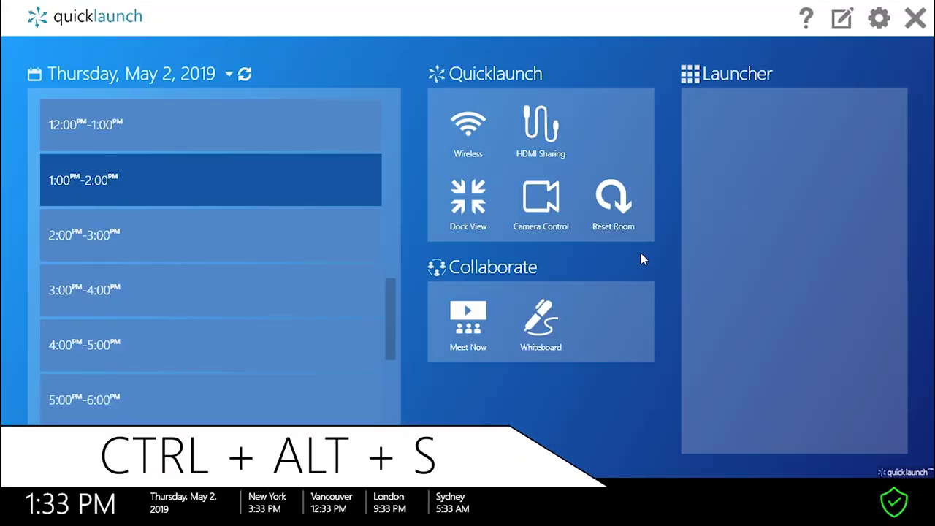
- In Settings > Actions, keep Group set to Launcher and add a new action with '+'
left_click(879, 19)
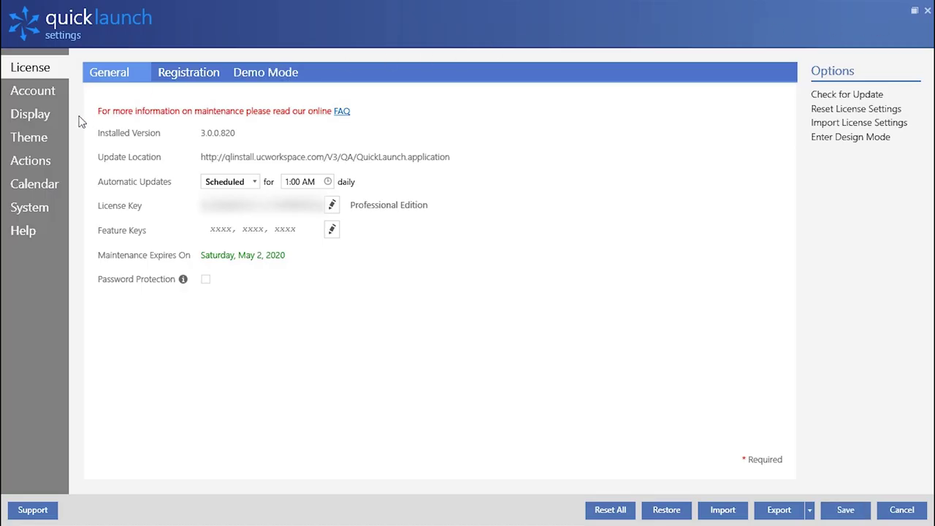
left_click(38, 163)
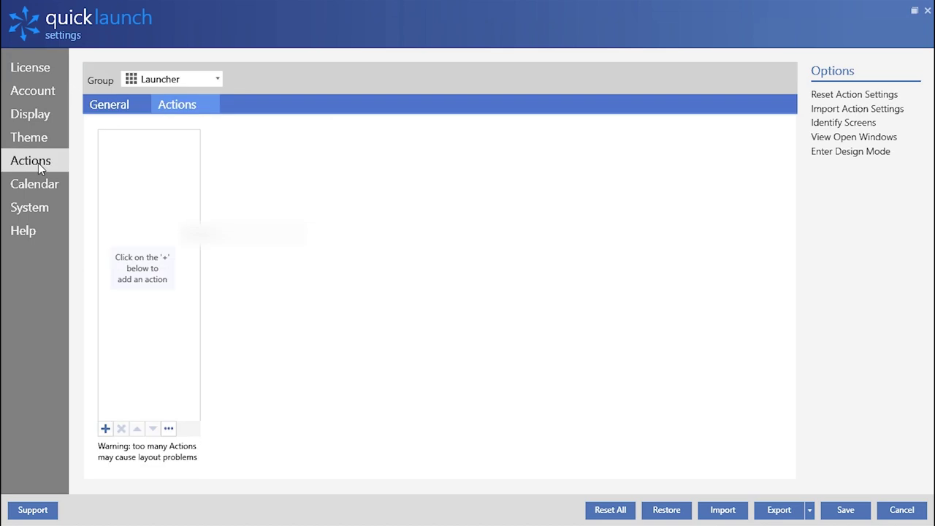
left_click(180, 106)
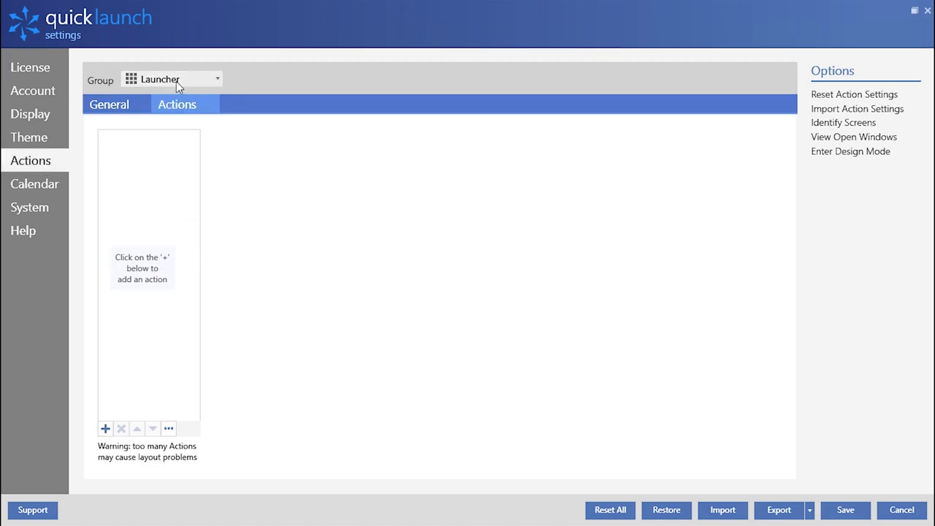
left_click(176, 81)
left_click(146, 150)
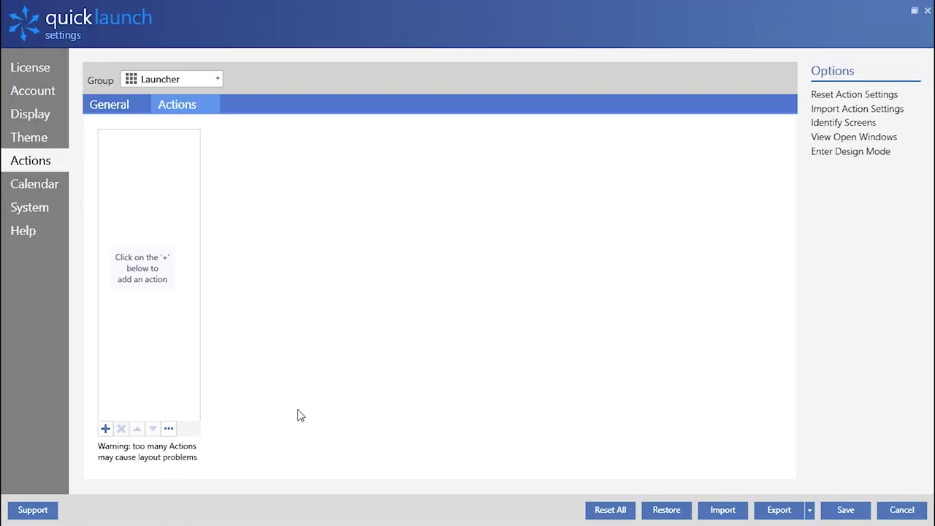
left_click(107, 429)
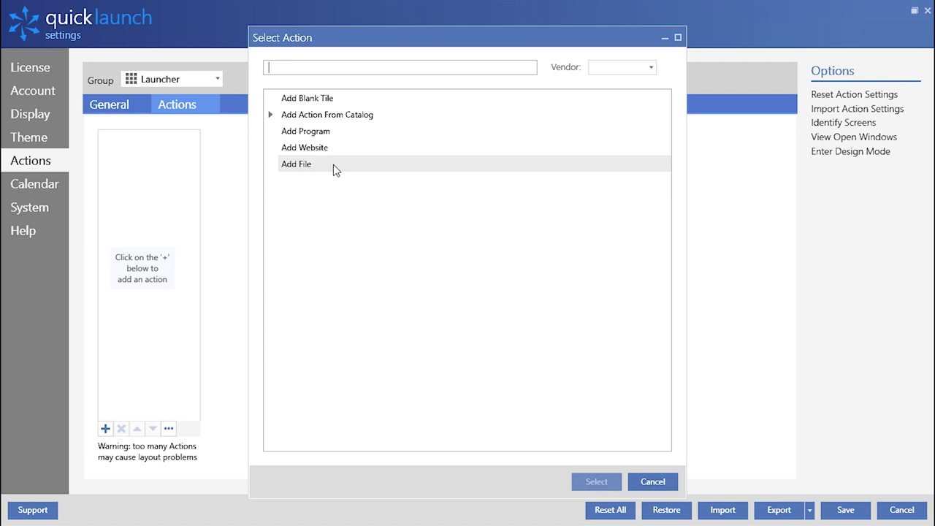
- Choose Add Website in the Select Action dialog and confirm with Select
left_click(332, 150)
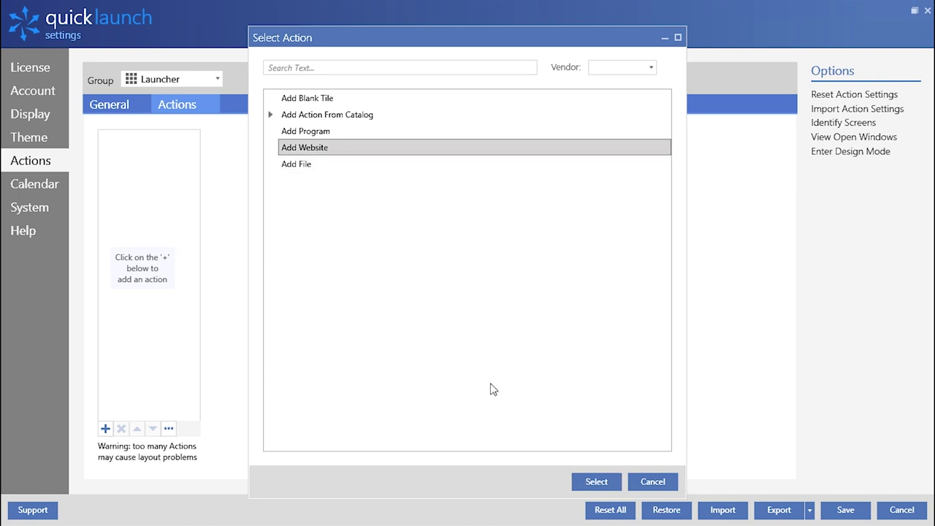
left_click(587, 481)
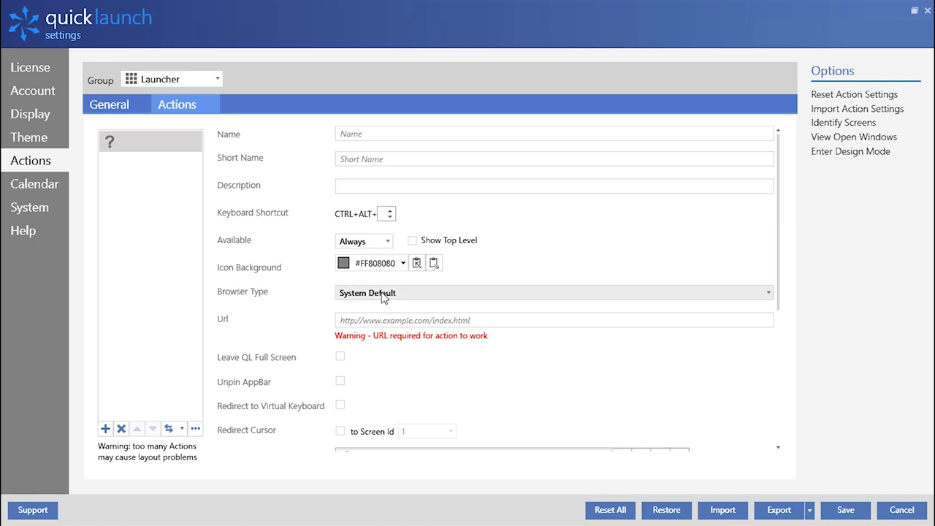
- Name the action 'UC Workspace' with short name 'UC Web' and a landing-page description
scroll(387, 325, "down", 2)
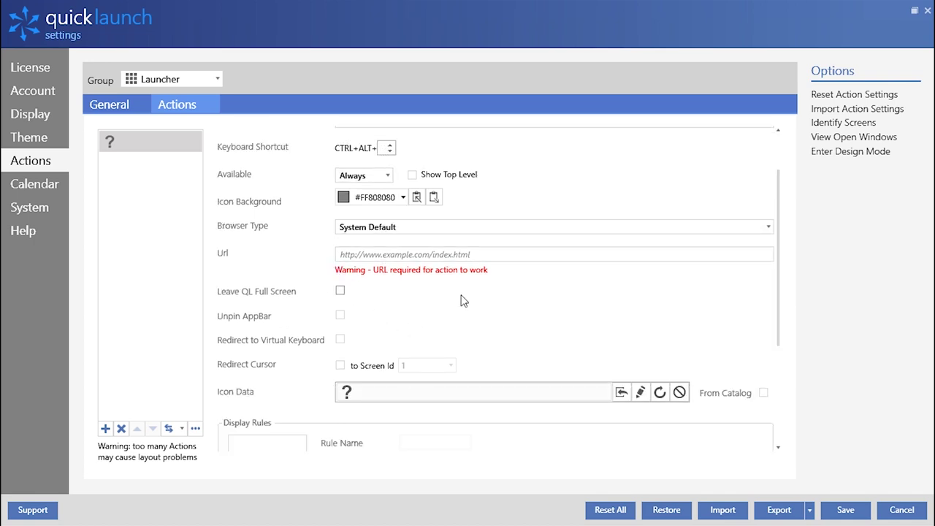
scroll(475, 307, "up", 2)
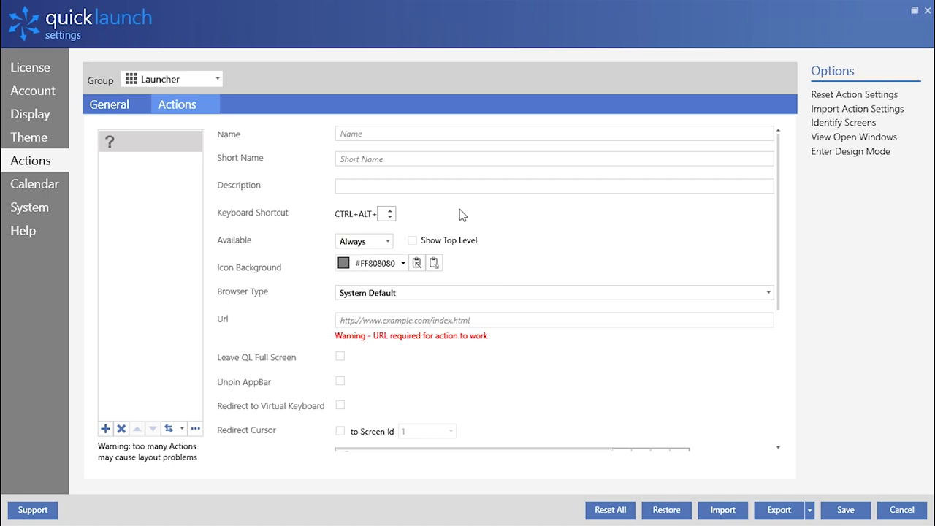
left_click(402, 133)
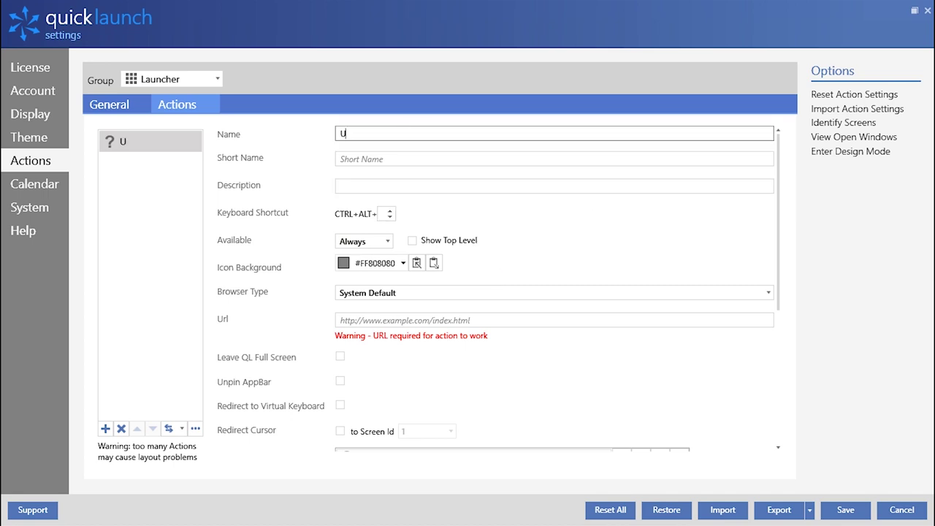
type("UC Workspace")
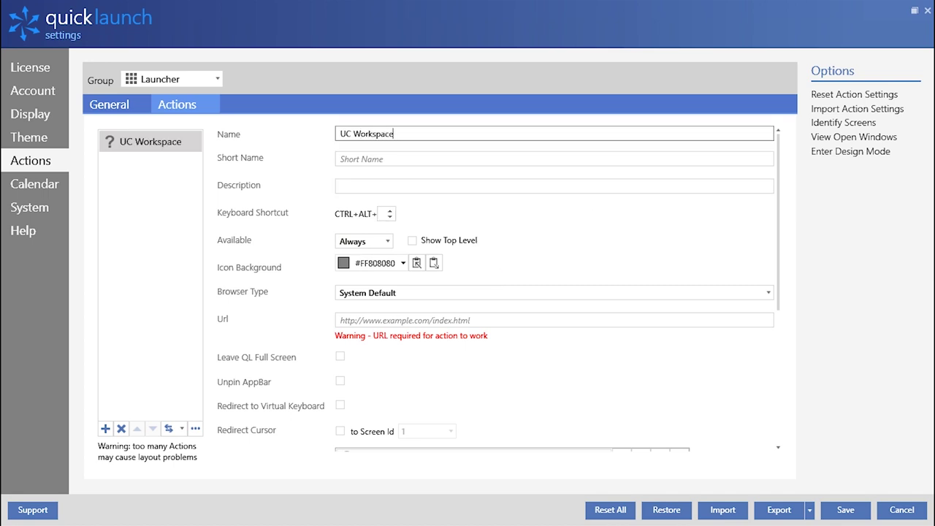
left_click(328, 152)
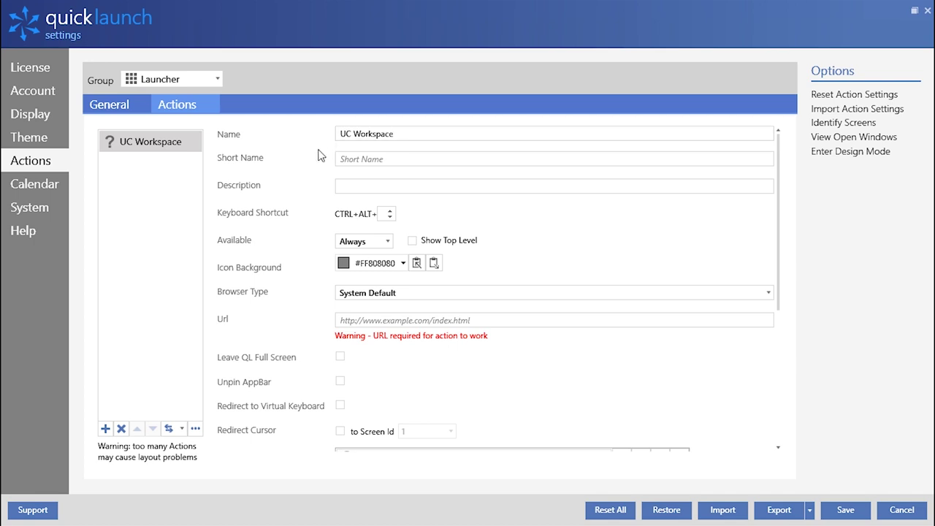
left_click(358, 156)
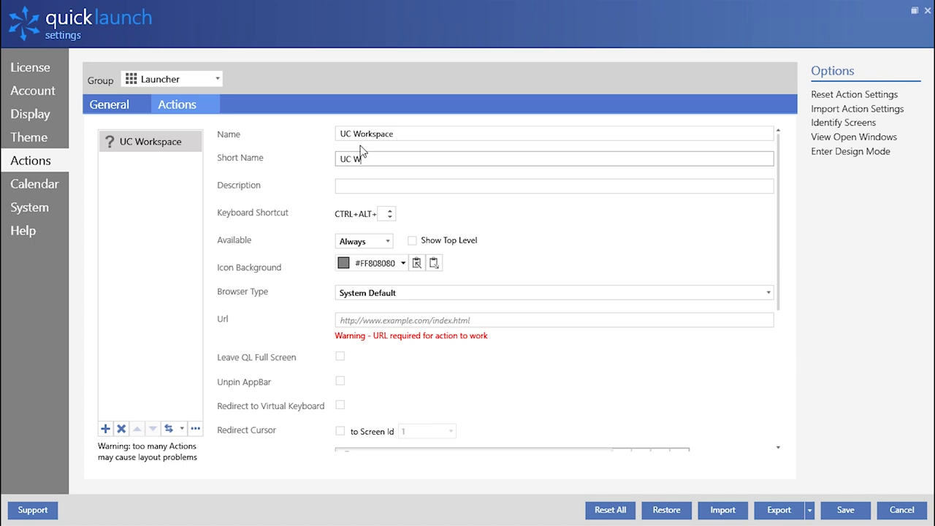
left_click(380, 138)
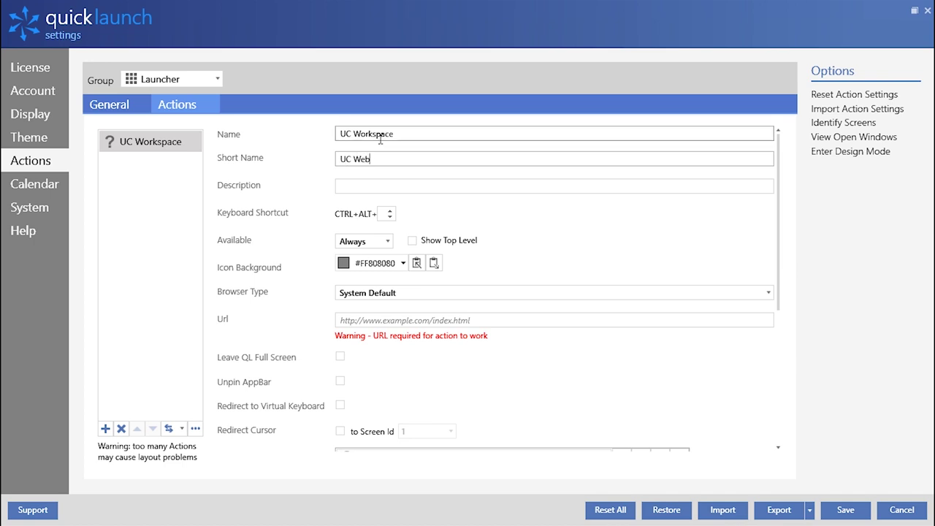
left_click(380, 157)
left_click(431, 187)
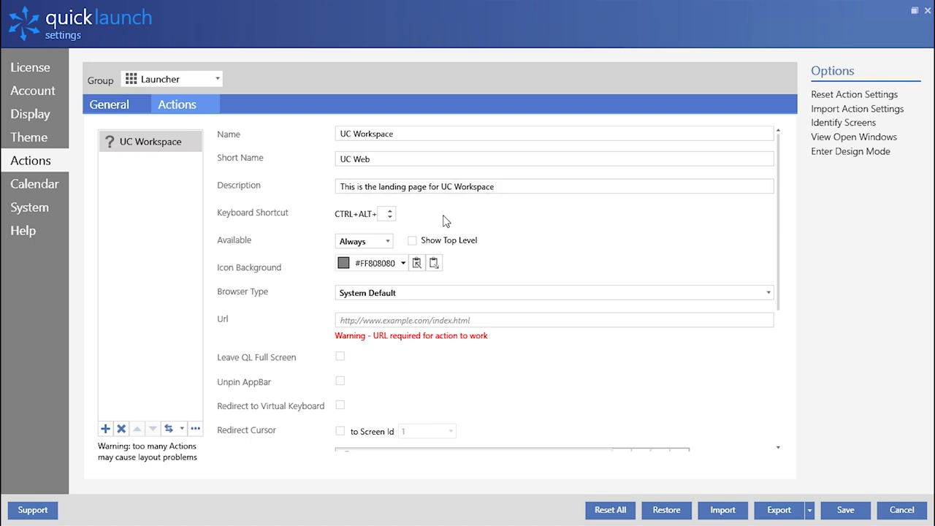
- Set the action's keyboard shortcut to CTRL+ALT+1
left_click(385, 213)
type("1")
left_click(385, 240)
- Cycle the Available setting through FullScreen Only and Docked Only
left_click(367, 245)
left_click(367, 246)
left_click(368, 277)
left_click(371, 242)
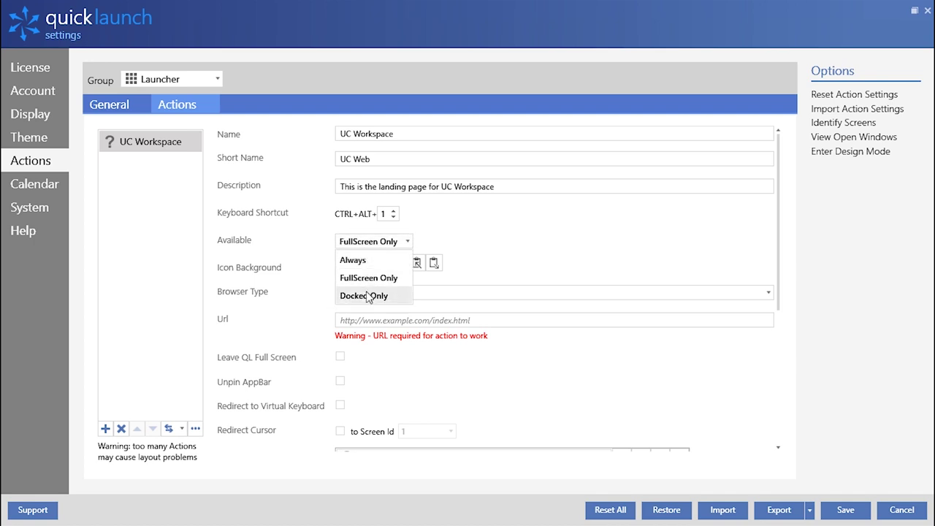
left_click(368, 296)
left_click(369, 245)
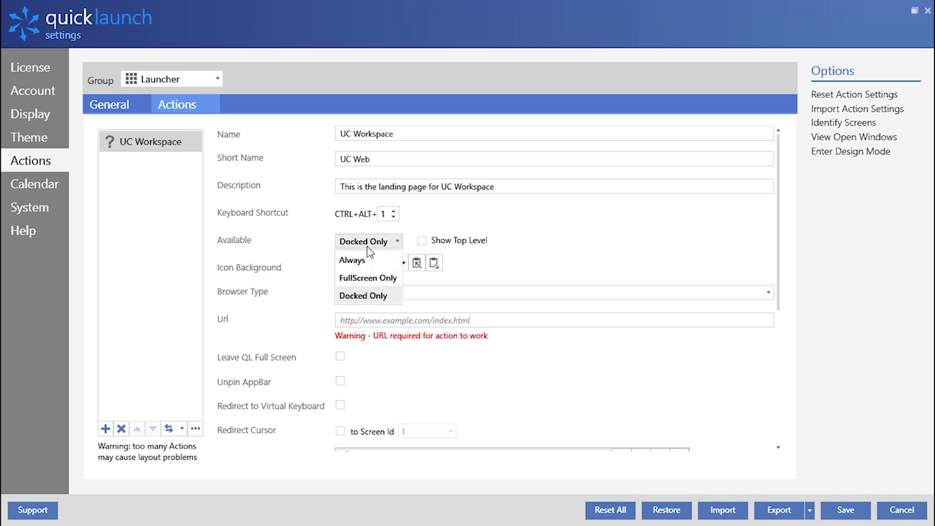
- Set availability to Always, save the action, and switch to the docked view
left_click(369, 261)
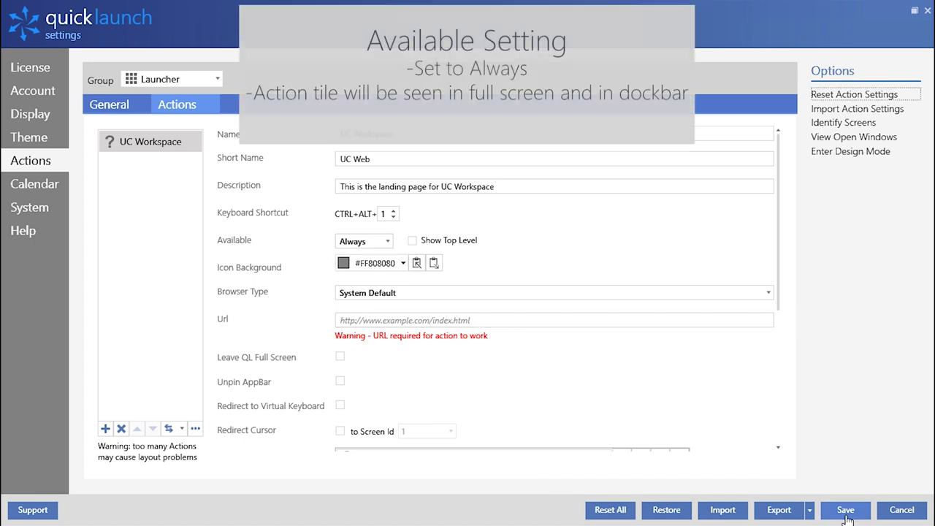
left_click(846, 511)
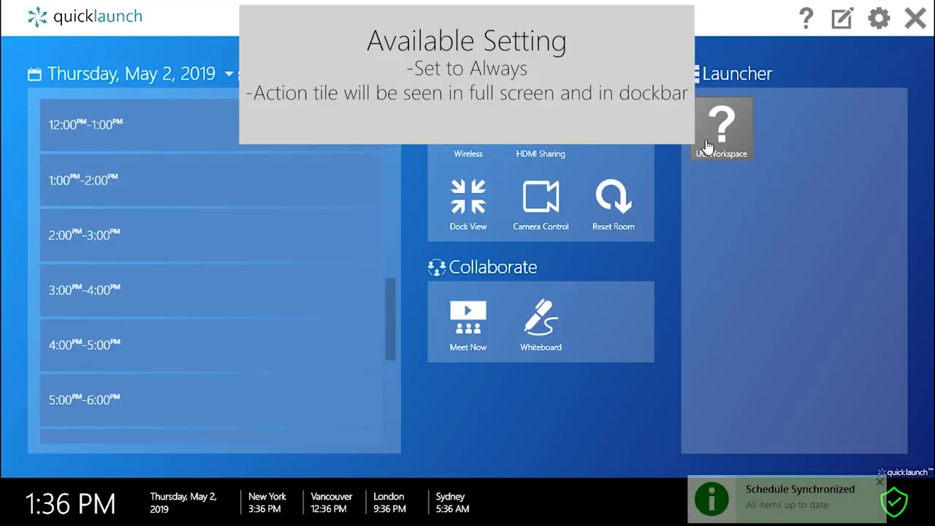
left_click(467, 198)
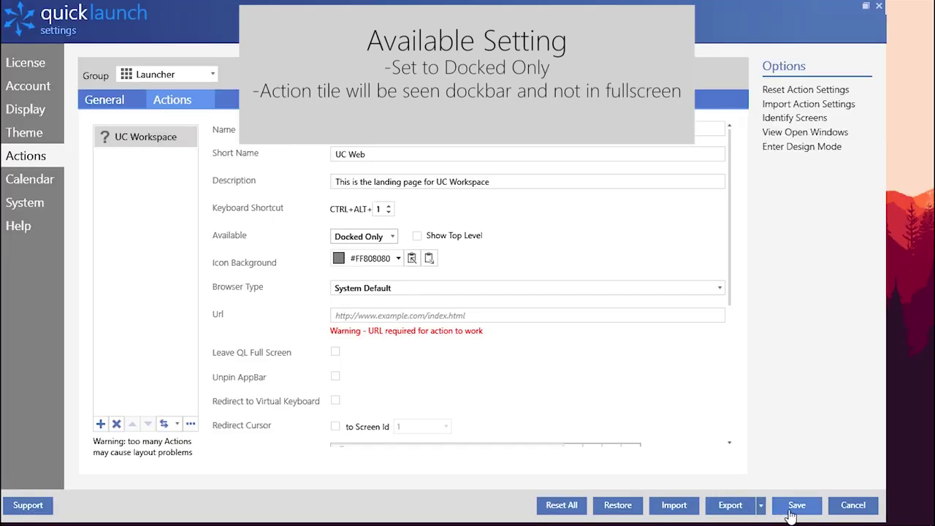
- Enable Show Top Level, save, and check the UC Web tile in the docked Quicklaunch flyout
left_click(795, 506)
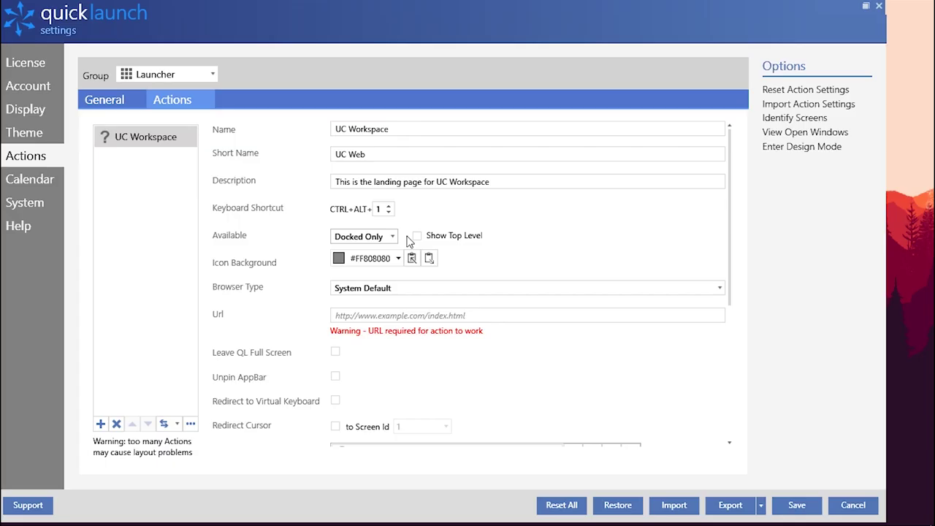
left_click(415, 236)
left_click(796, 505)
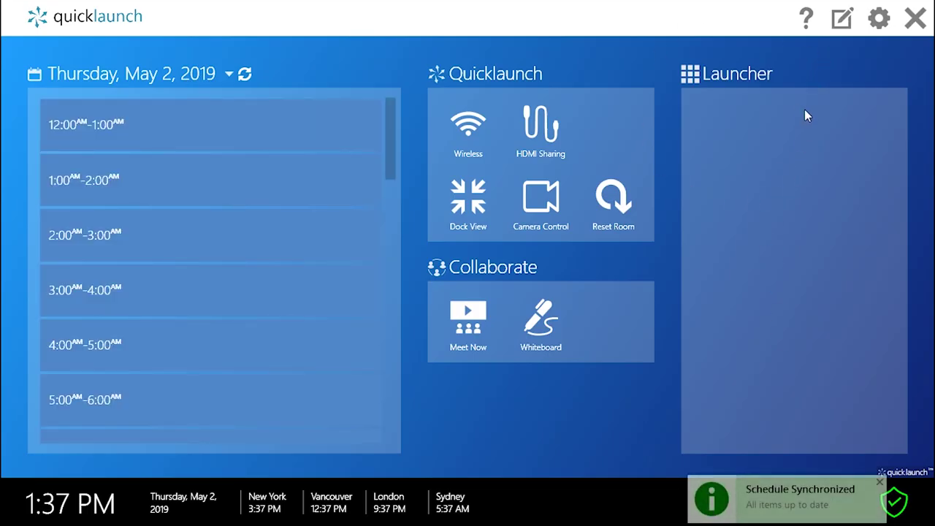
left_click(461, 197)
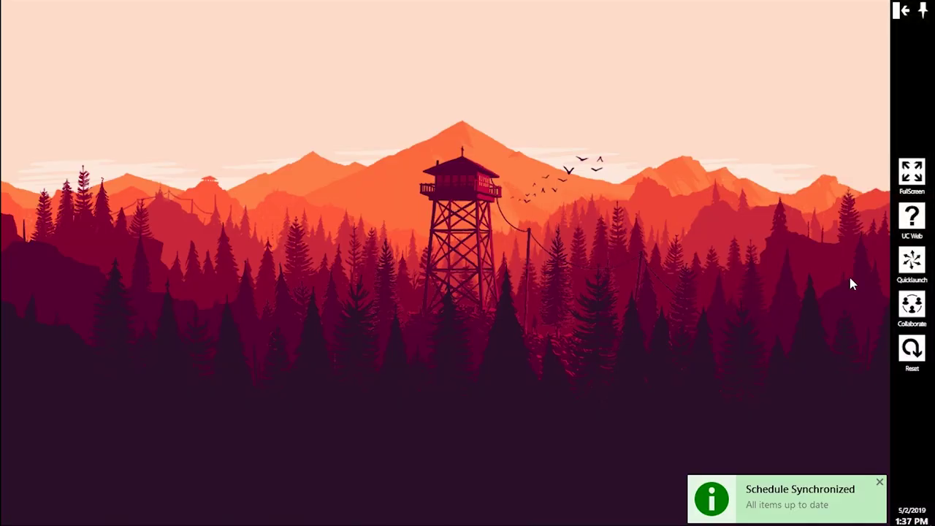
left_click(912, 265)
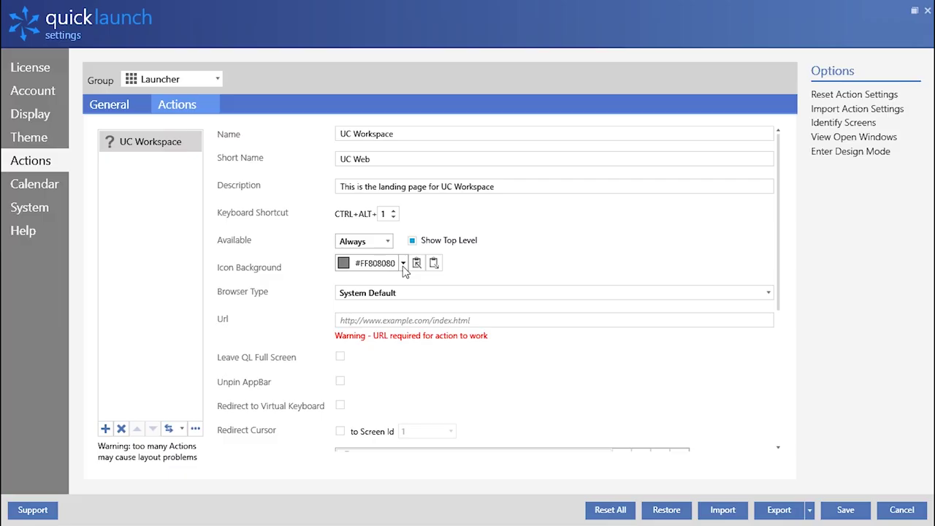
- Try yellow icon background colours, then set the background back to black #FF000000
left_click(403, 264)
mouse_move(223, 303)
left_mouse_down()
mouse_move(252, 278)
mouse_move(234, 293)
mouse_move(267, 282)
mouse_move(245, 320)
mouse_move(210, 342)
left_mouse_up()
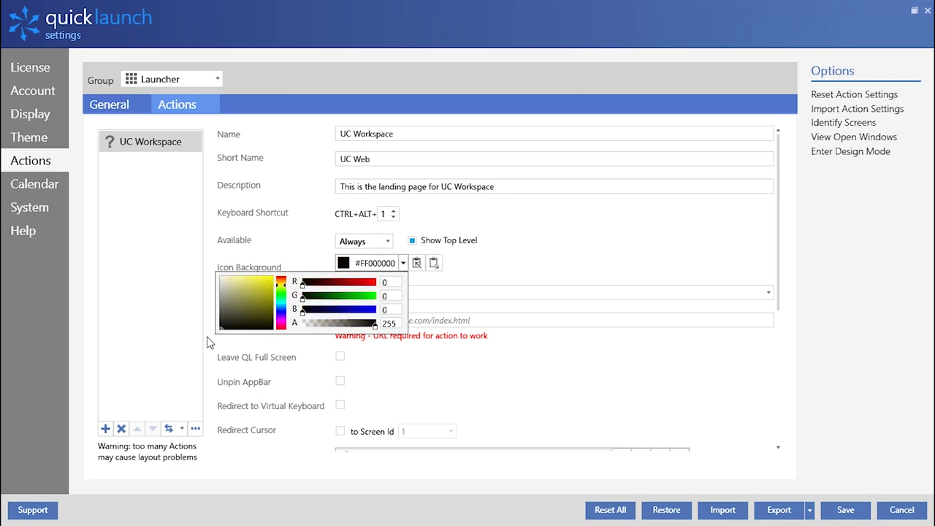
left_click(433, 268)
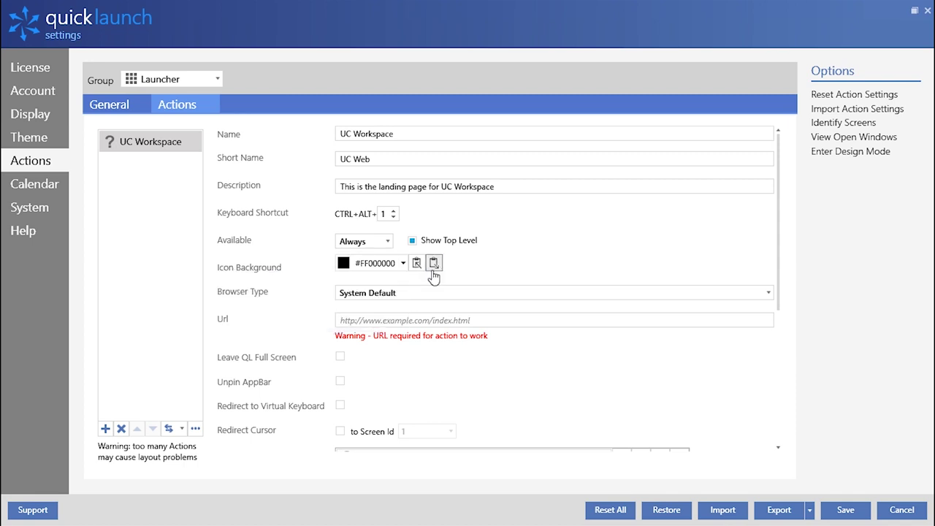
left_click(417, 264)
left_click(434, 268)
left_click(405, 263)
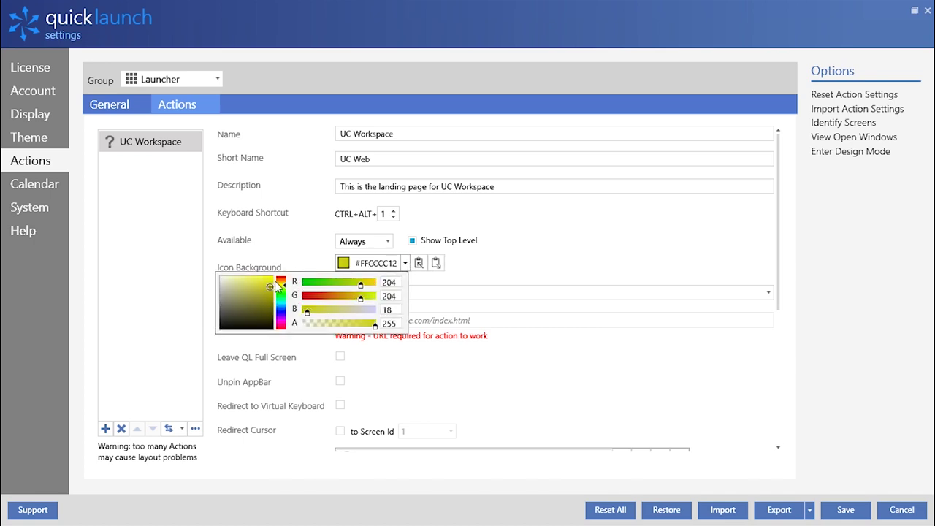
left_click(470, 263)
left_click(416, 264)
left_click(404, 263)
left_click(474, 257)
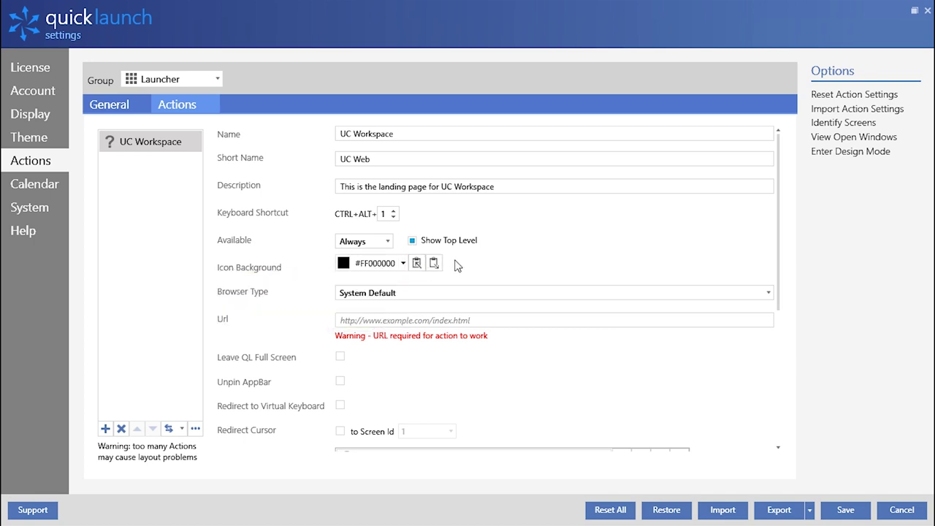
left_click(434, 264)
left_click(416, 263)
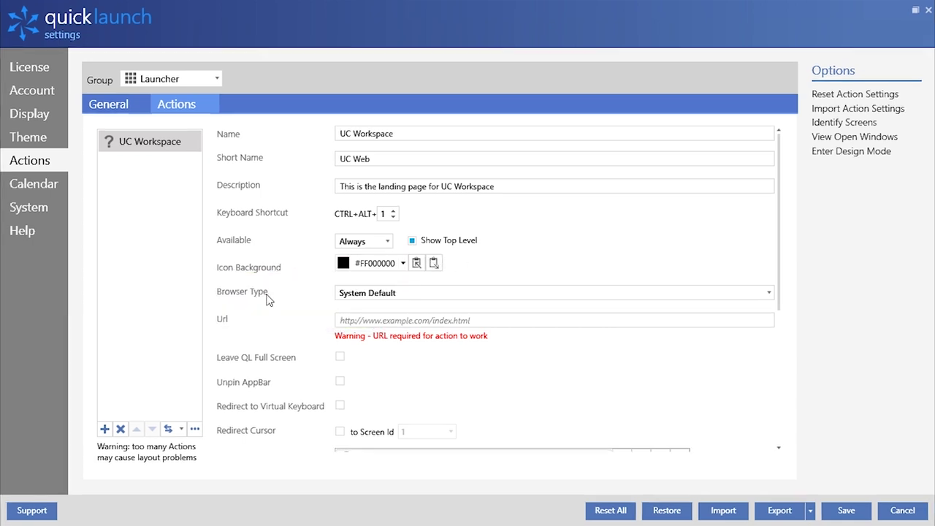
left_click(368, 296)
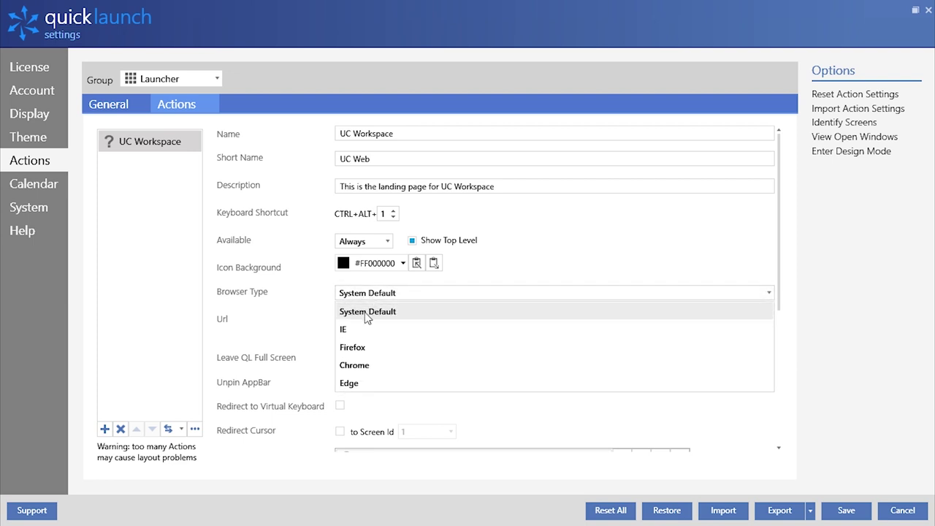
left_click(377, 382)
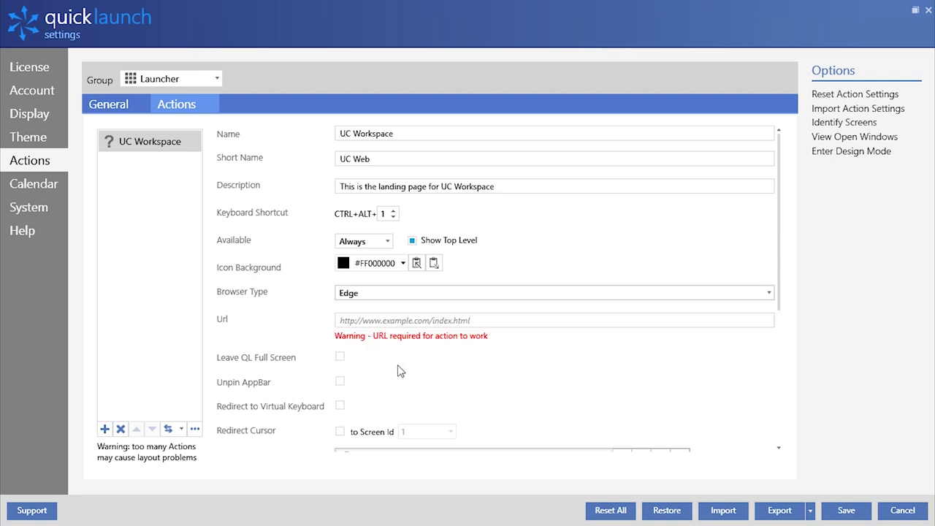
left_click(369, 320)
type("www.ucworkspace.com")
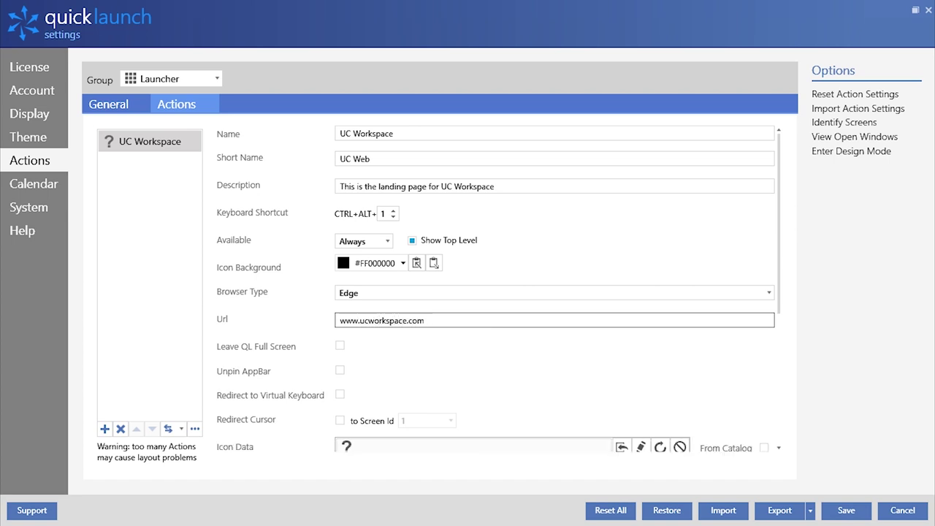
scroll(318, 324, "down", 1)
left_click(339, 313)
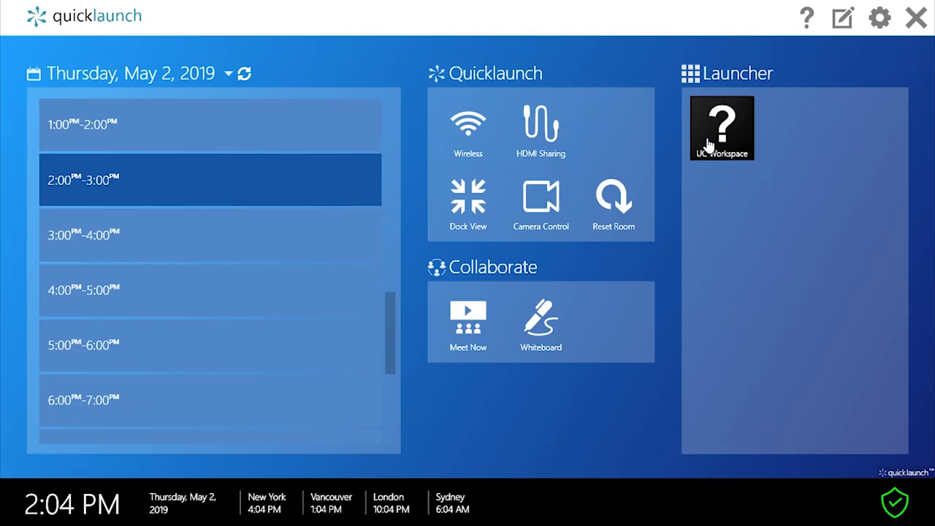
- Launch ucworkspace.com in Edge from the UC Workspace tile, close Edge, and launch it again
left_click(708, 139)
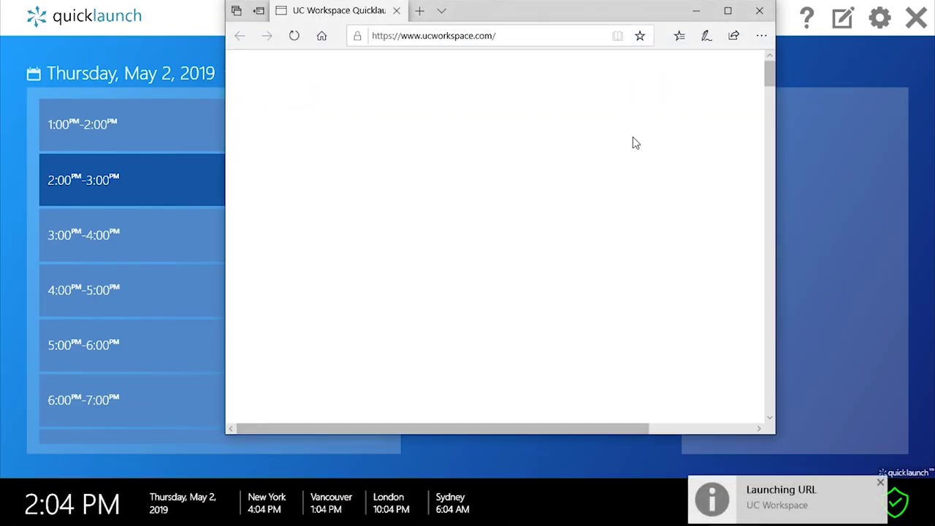
left_click(759, 10)
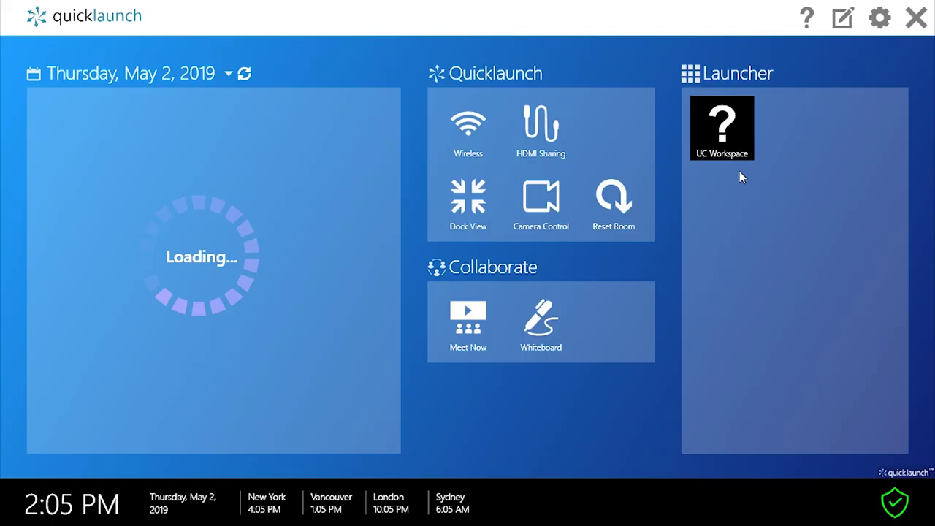
left_click(728, 132)
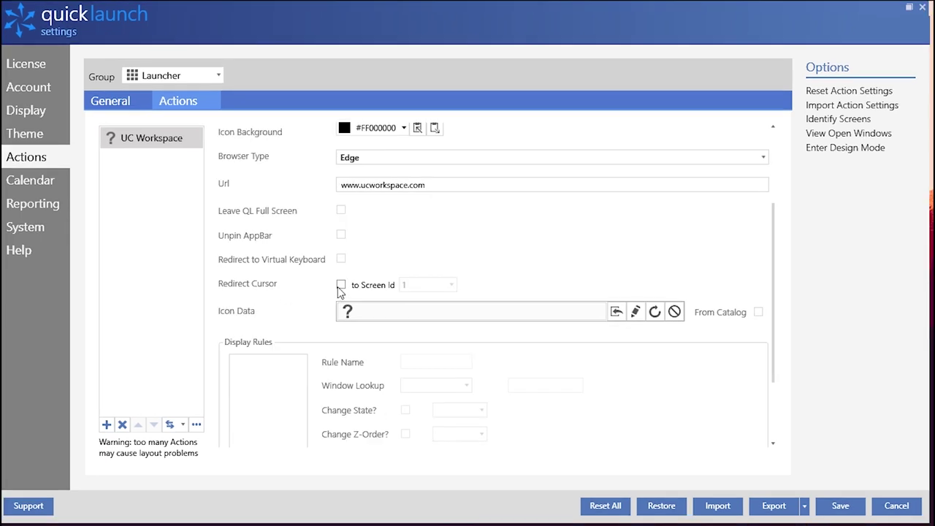
- Enable Redirect Cursor to screen 2, then test the UC Workspace tile
left_click(341, 285)
left_click(408, 286)
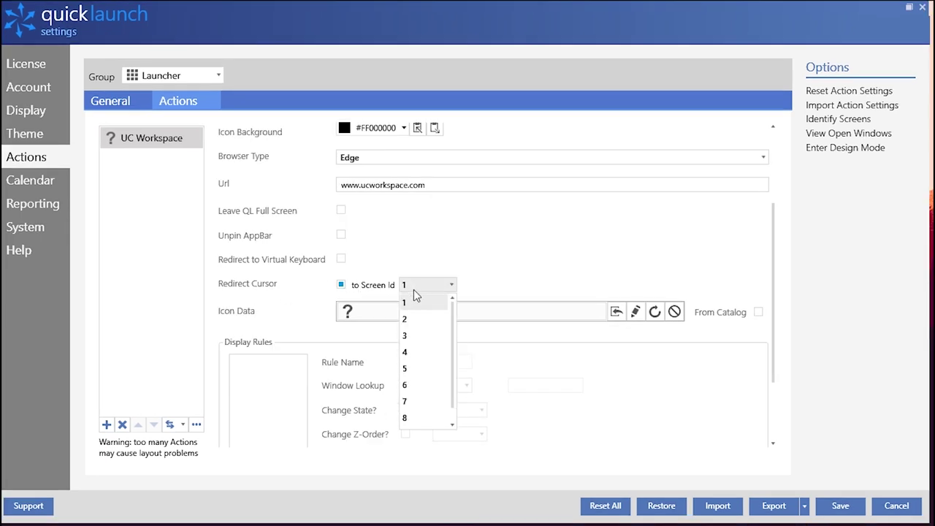
left_click(426, 321)
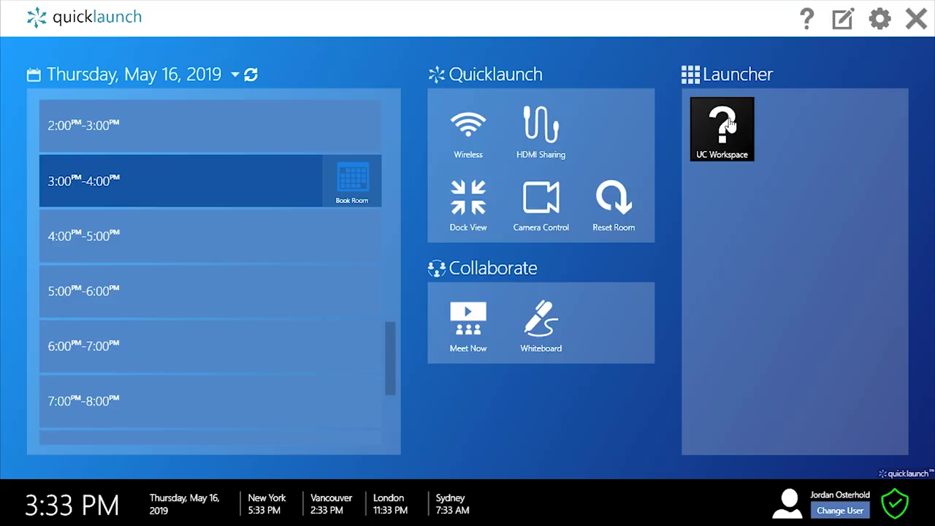
left_click(724, 125)
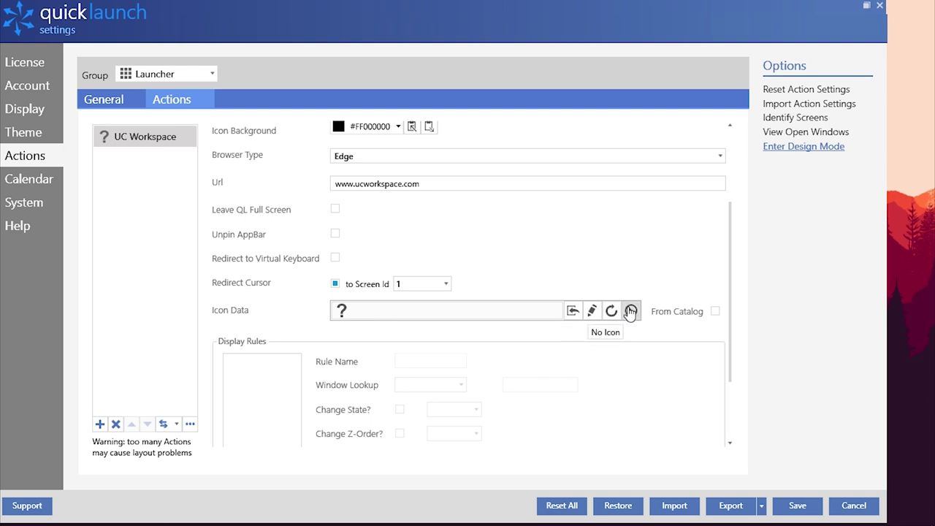
- Search the icon catalog for 'quicklaunch' and assign the QuickLaunch icon to the UC Workspace tile
left_click(717, 313)
left_click(431, 310)
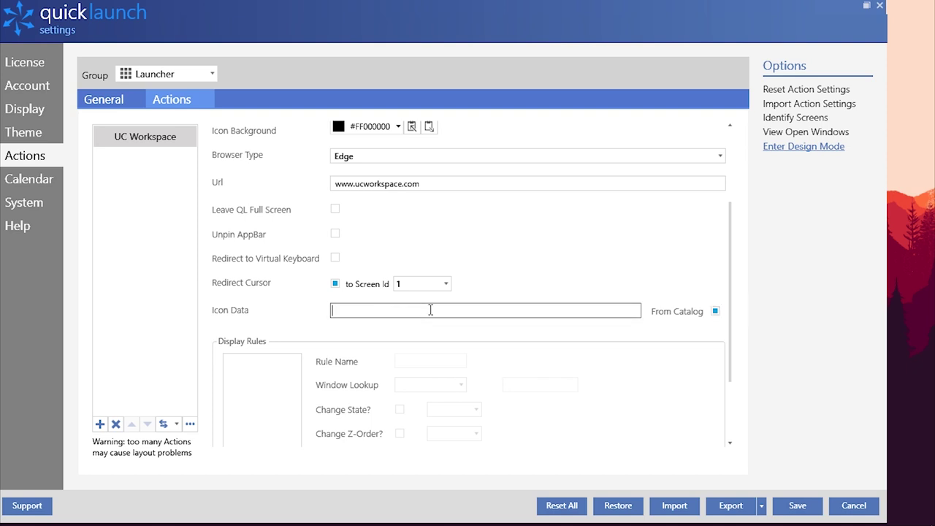
type("quicklaunch")
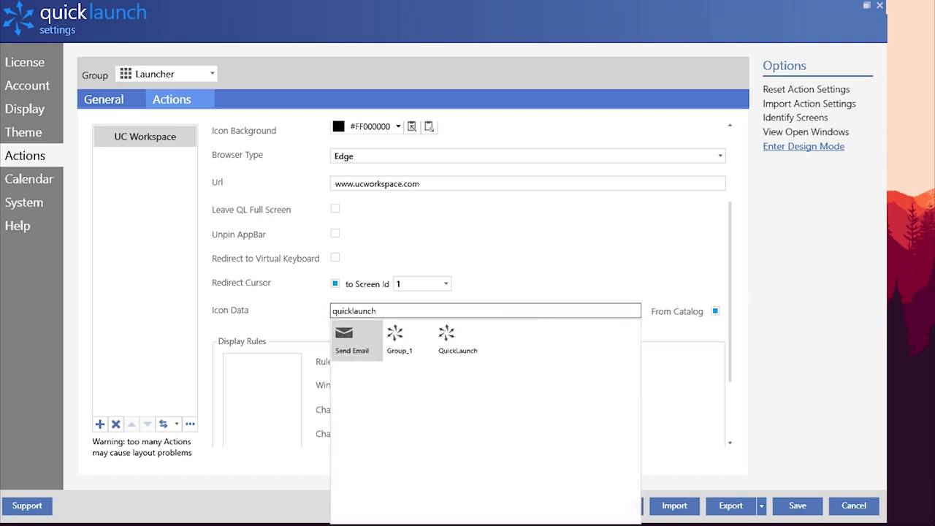
left_click(448, 339)
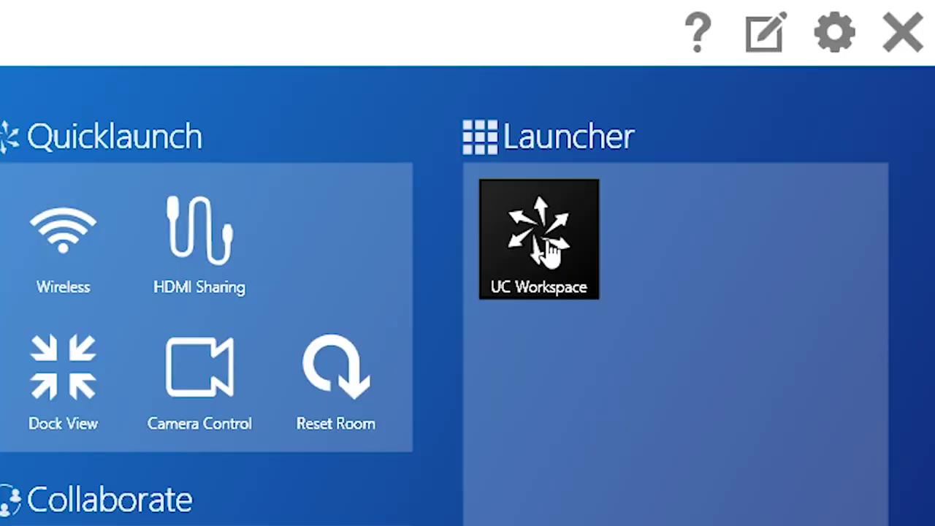